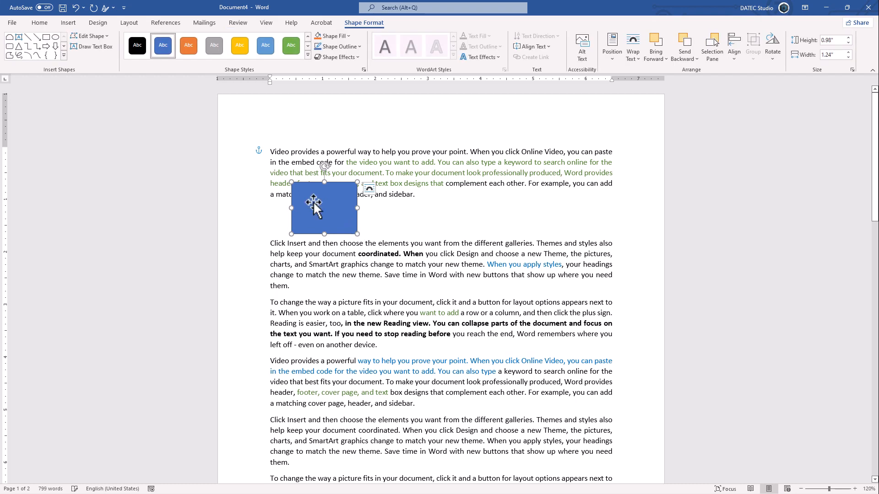
# Insert a Basic Block List SmartArt graphic at the start of the document.
pyautogui.click(69, 23)
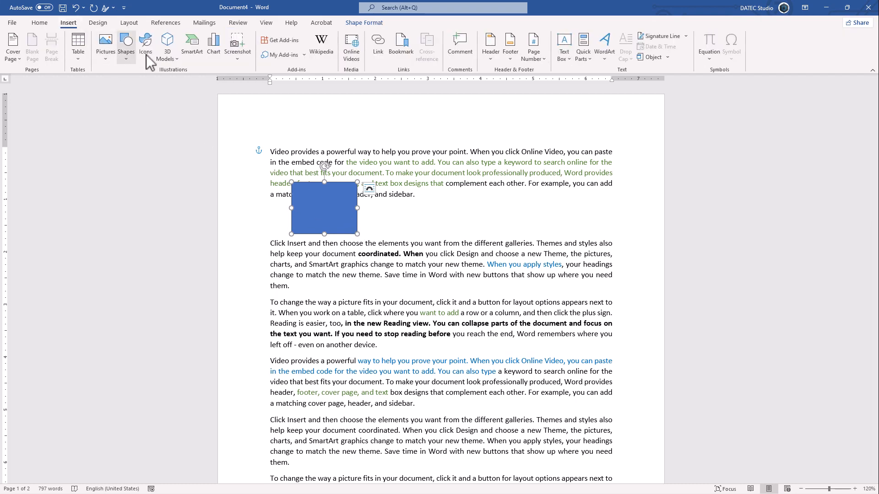
pyautogui.click(190, 53)
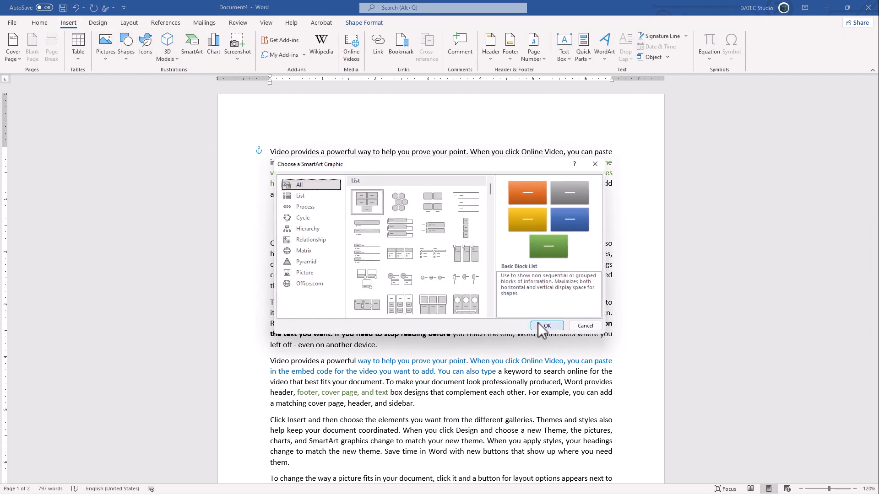
pyautogui.click(538, 323)
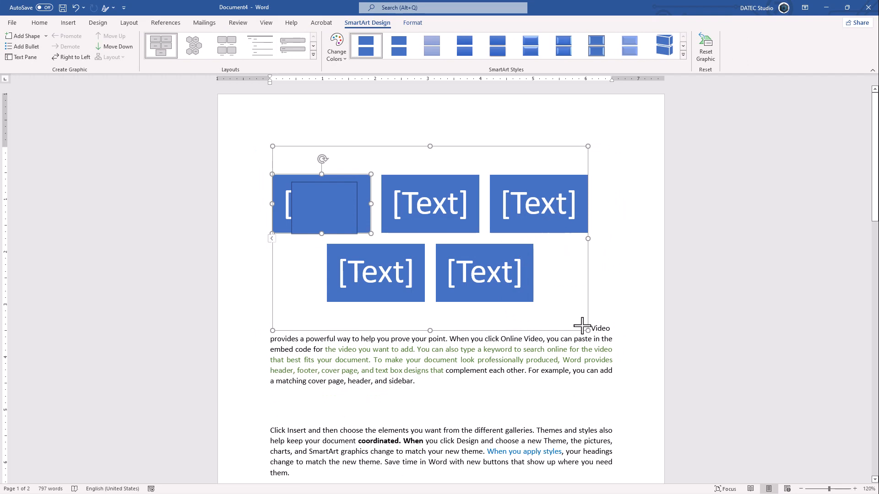
# Shrink the SmartArt graphic to about half its width and move it beside the blue rectangle.
pyautogui.moveTo(588, 331); pyautogui.dragTo(442, 226)
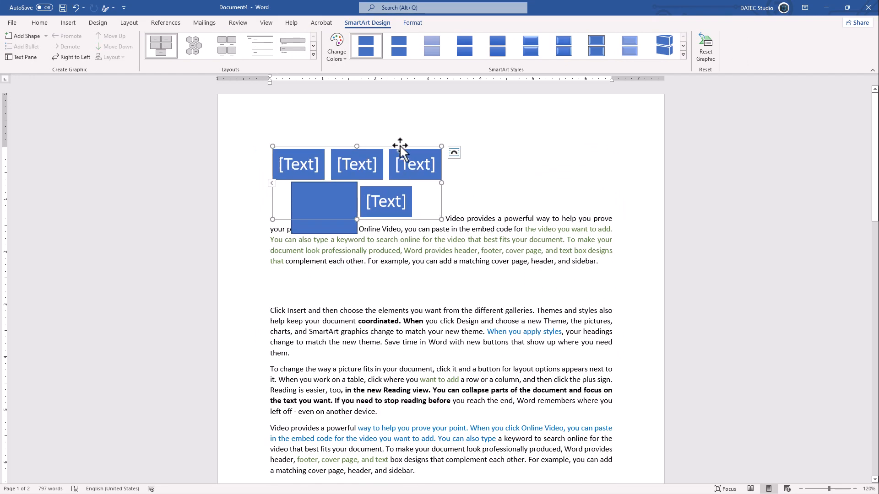
pyautogui.moveTo(401, 145); pyautogui.dragTo(527, 173)
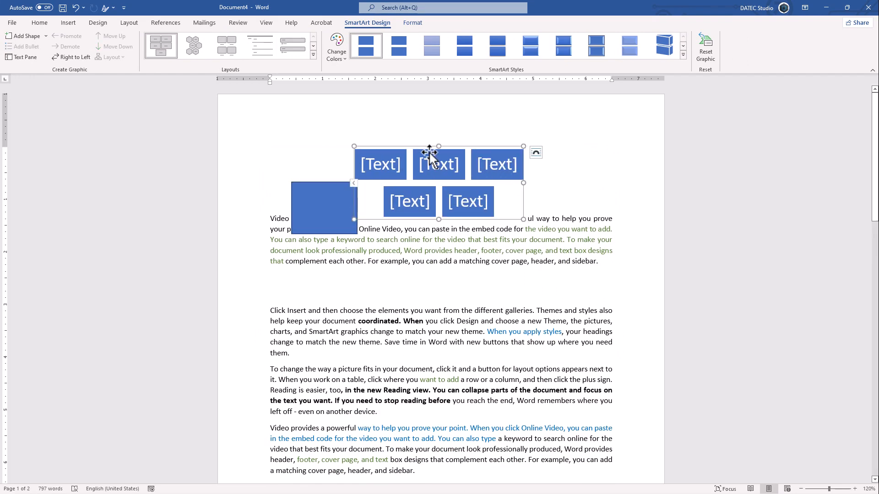
pyautogui.moveTo(431, 147); pyautogui.dragTo(471, 147)
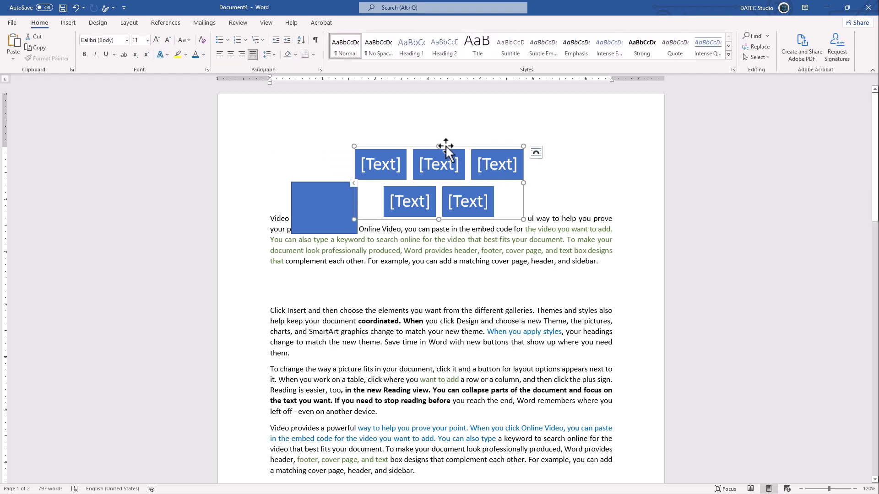
# Insert a table with four columns and three rows on the blank line below the first paragraph.
pyautogui.click(294, 279)
pyautogui.click(71, 23)
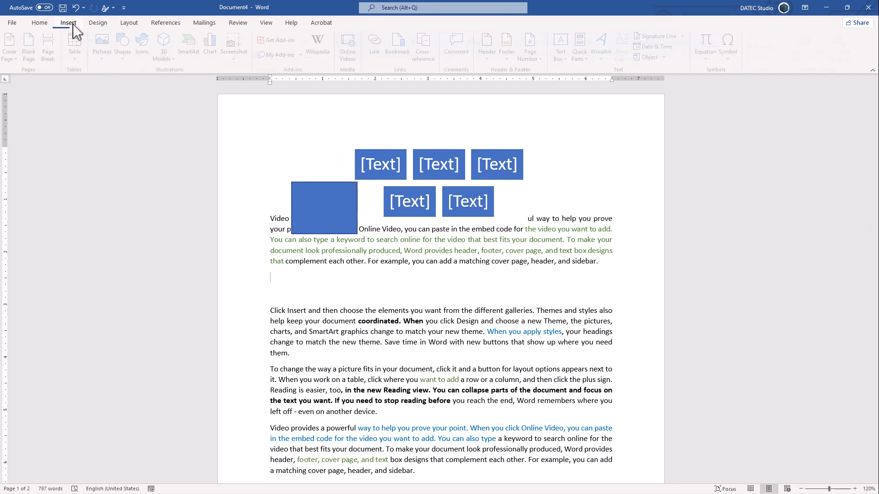
pyautogui.click(77, 52)
pyautogui.click(98, 103)
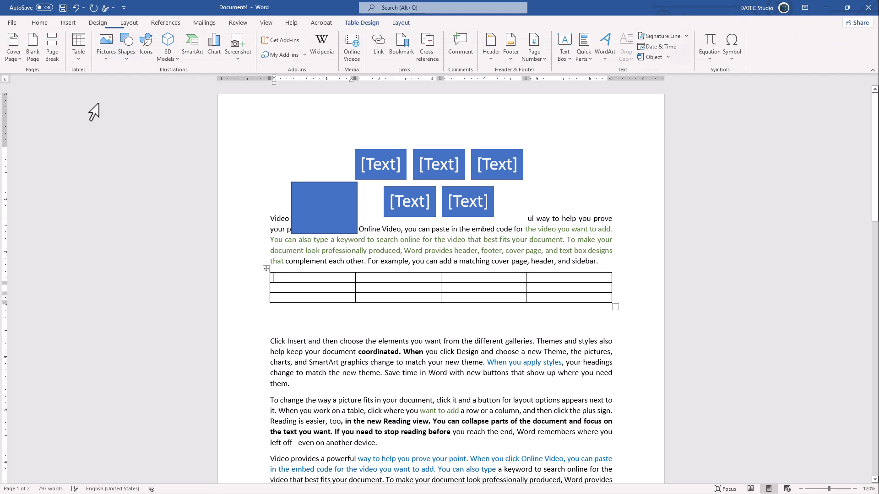
pyautogui.click(540, 231)
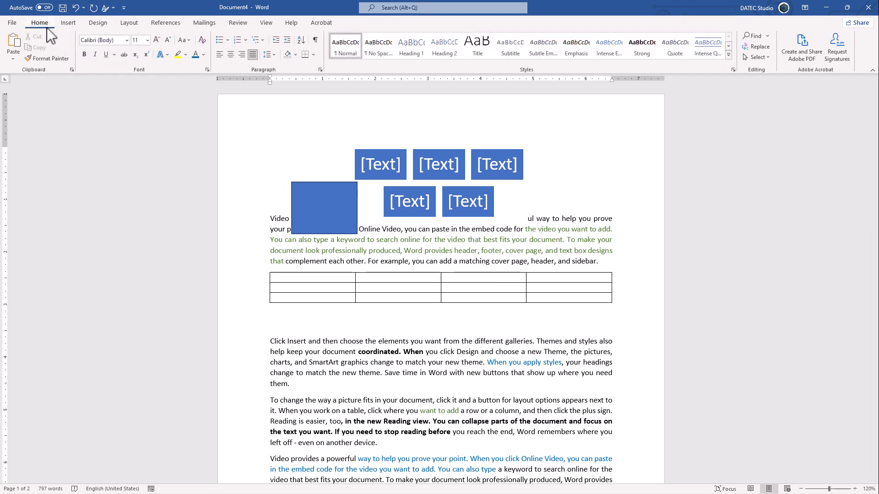
# Use Select Objects to draw a selection box around the rectangle, the SmartArt graphic and the table.
pyautogui.click(756, 57)
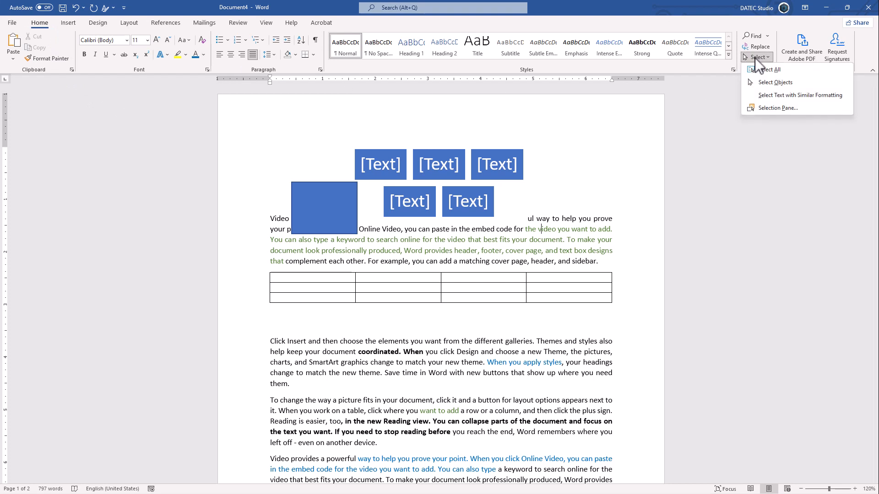
pyautogui.click(756, 82)
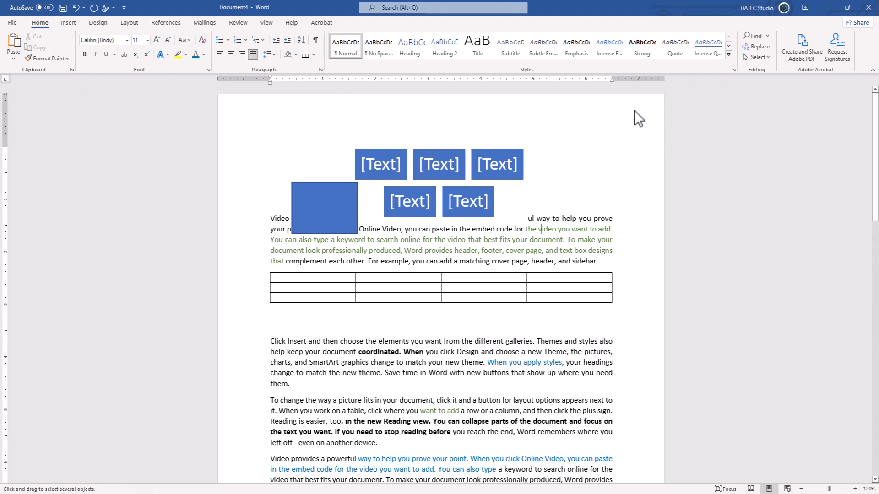
pyautogui.moveTo(636, 108); pyautogui.dragTo(236, 352)
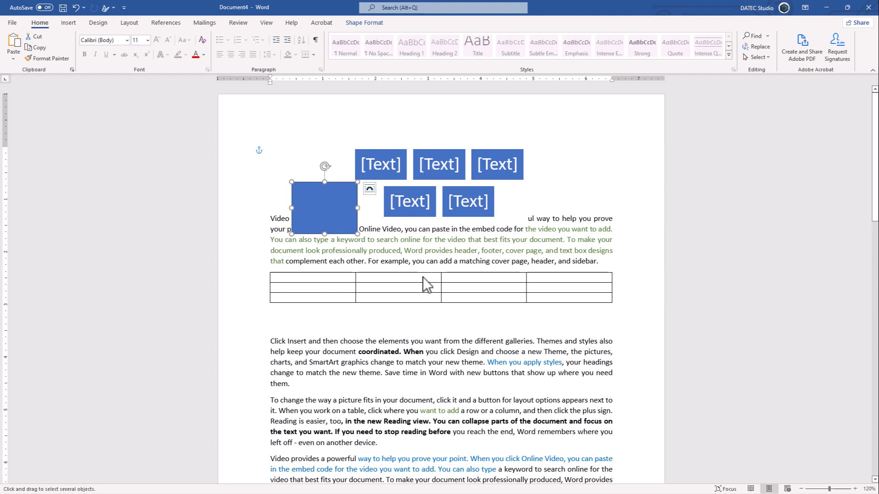
# Duplicate the blue rectangle, with the copy set to In Line with Text, and move the original clear of it.
pyautogui.click(68, 26)
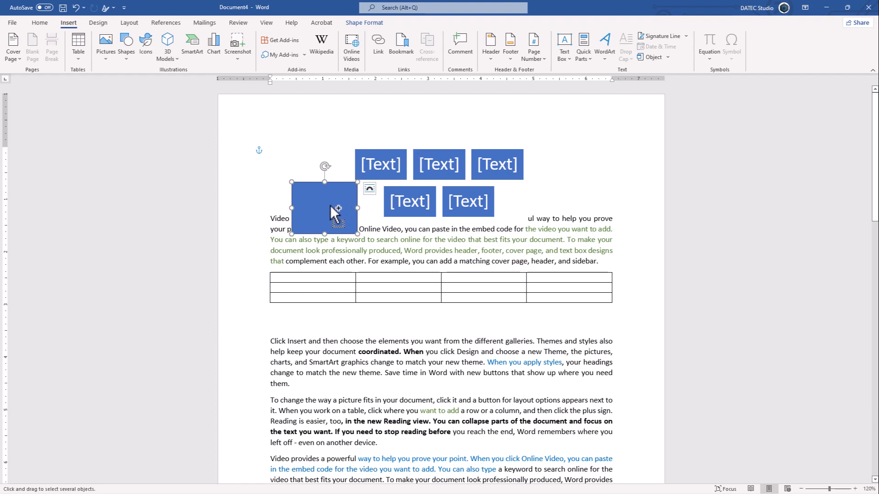
pyautogui.moveTo(331, 205); pyautogui.dragTo(550, 213)
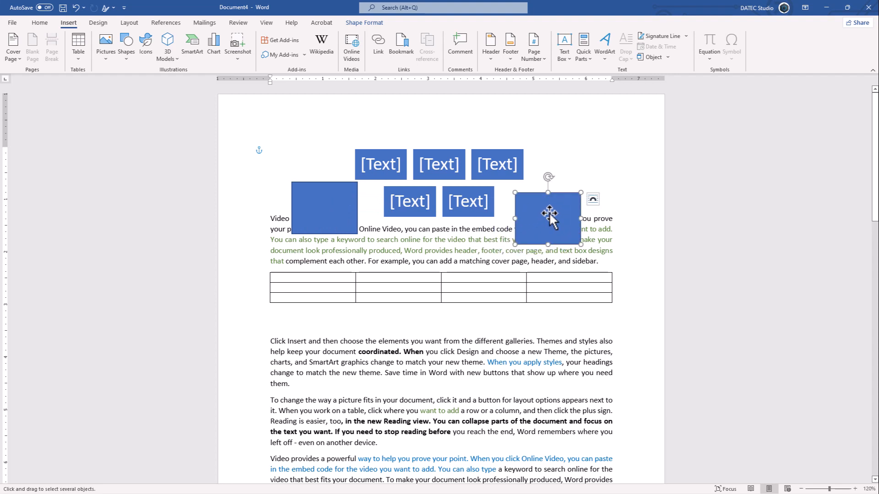
pyautogui.click(593, 199)
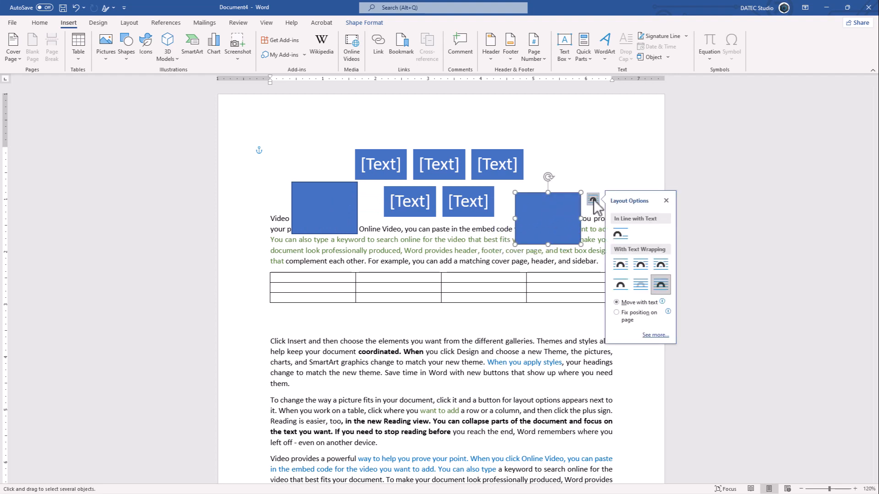
pyautogui.click(619, 235)
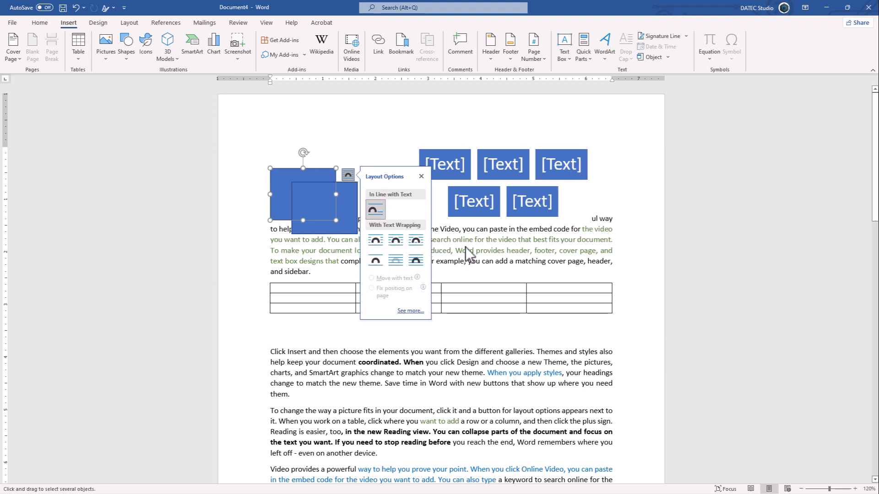
pyautogui.moveTo(345, 219); pyautogui.dragTo(390, 251)
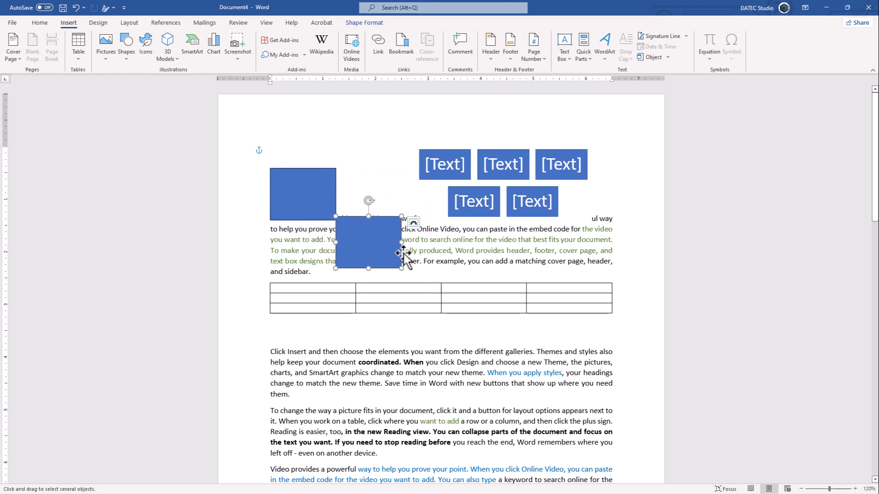
# Try selecting both rectangles, the SmartArt graphic and the table together with Select Objects.
pyautogui.click(44, 26)
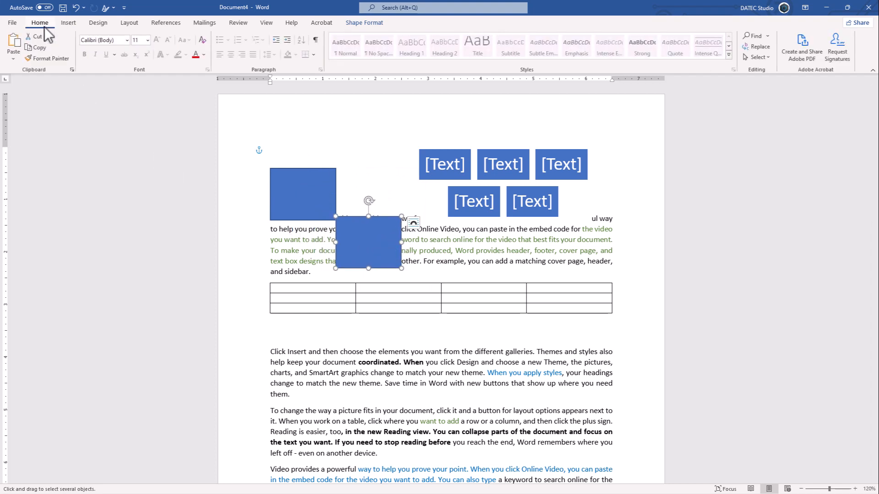
pyautogui.click(757, 57)
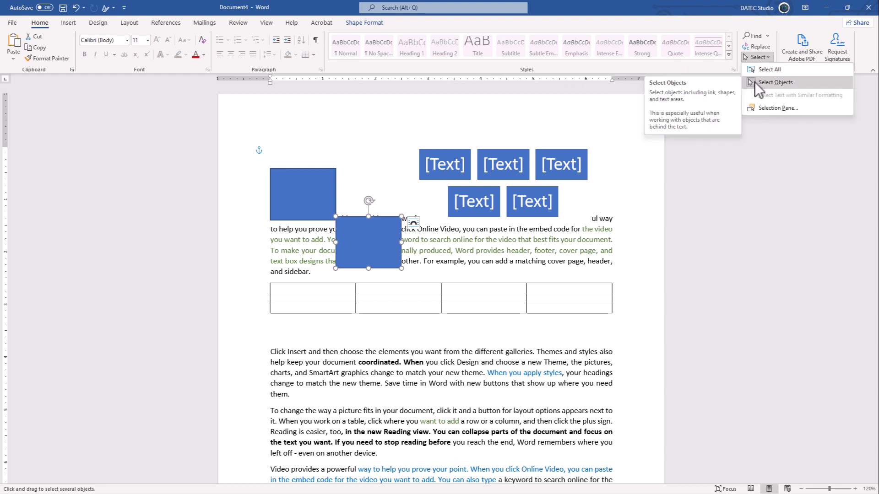
pyautogui.click(756, 82)
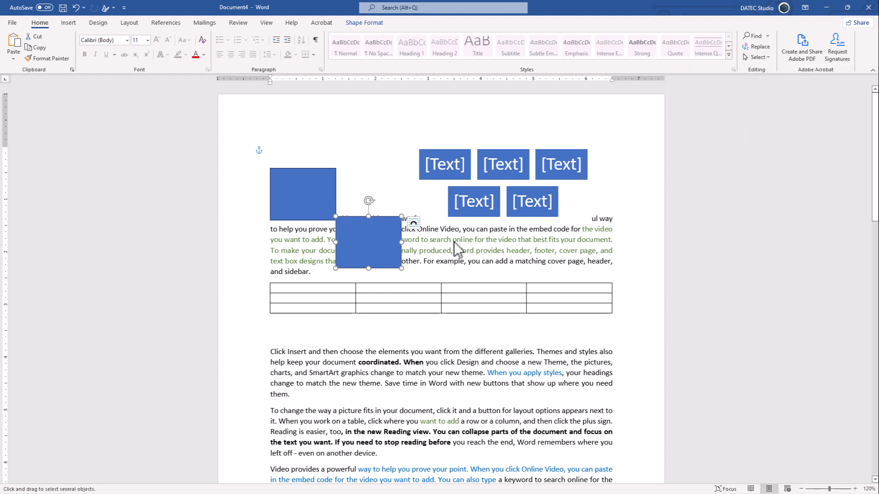
pyautogui.moveTo(636, 109); pyautogui.dragTo(243, 335)
pyautogui.click(338, 196)
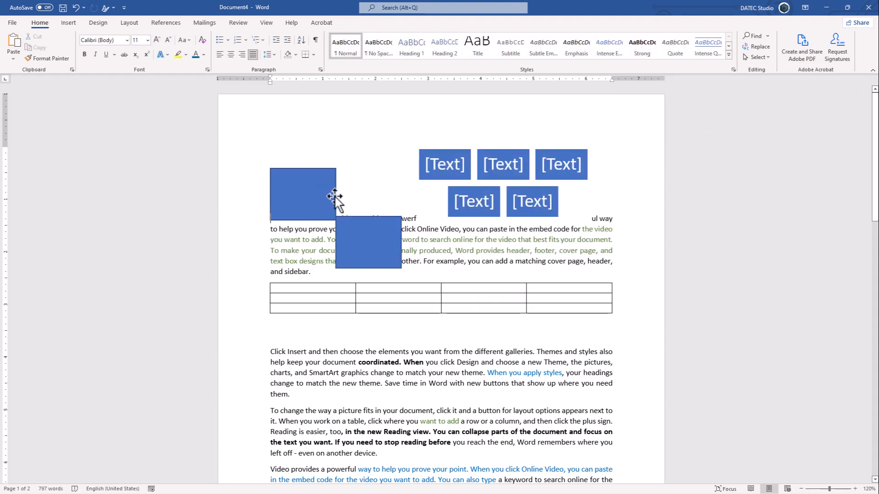
pyautogui.click(756, 56)
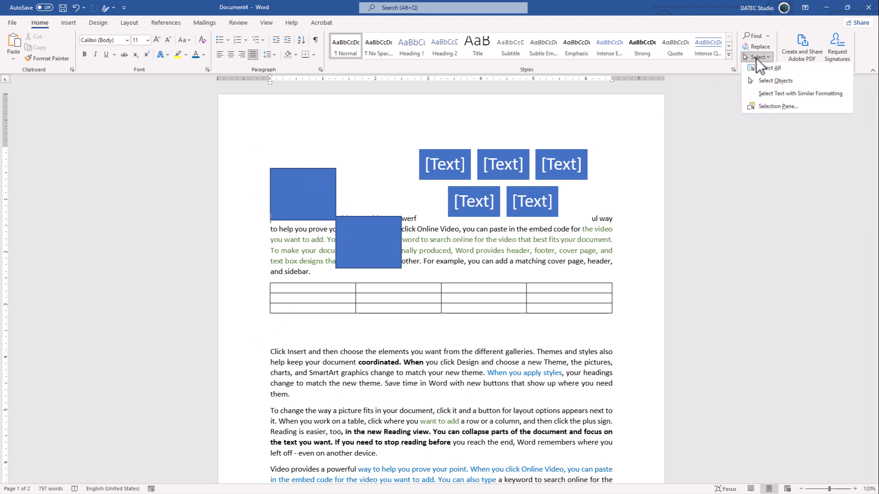
pyautogui.click(781, 79)
pyautogui.moveTo(642, 112); pyautogui.dragTo(234, 355)
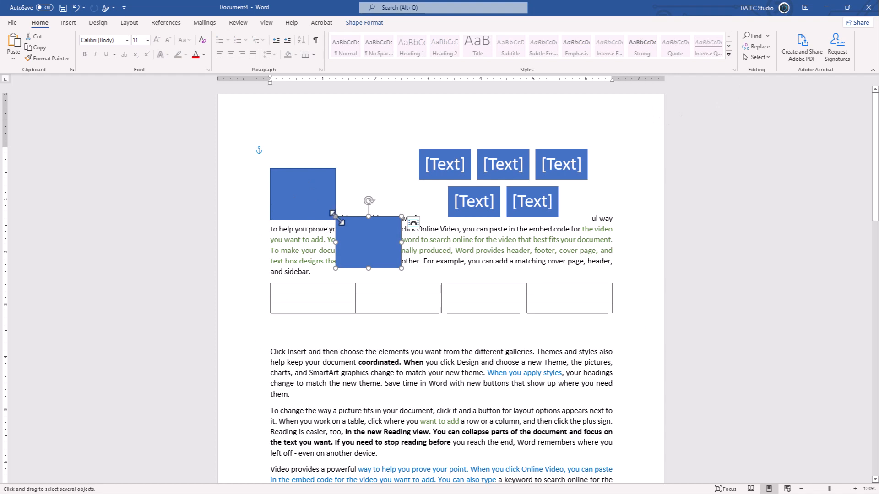
# Check the floating rectangle's text wrapping and set the inline rectangle's layout to Behind Text.
pyautogui.click(414, 222)
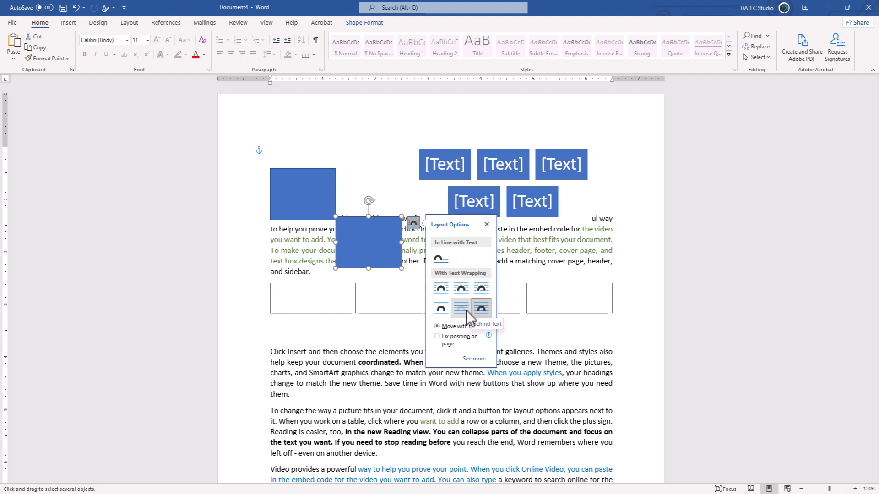
pyautogui.click(313, 191)
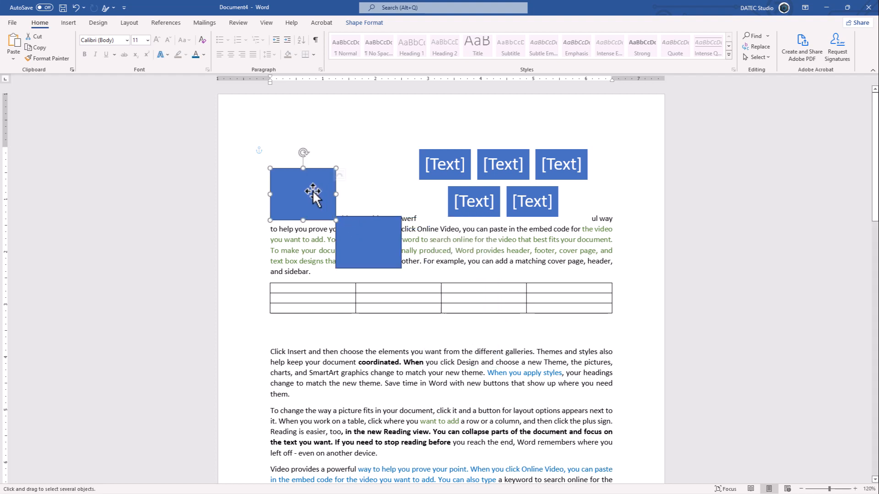
pyautogui.click(348, 177)
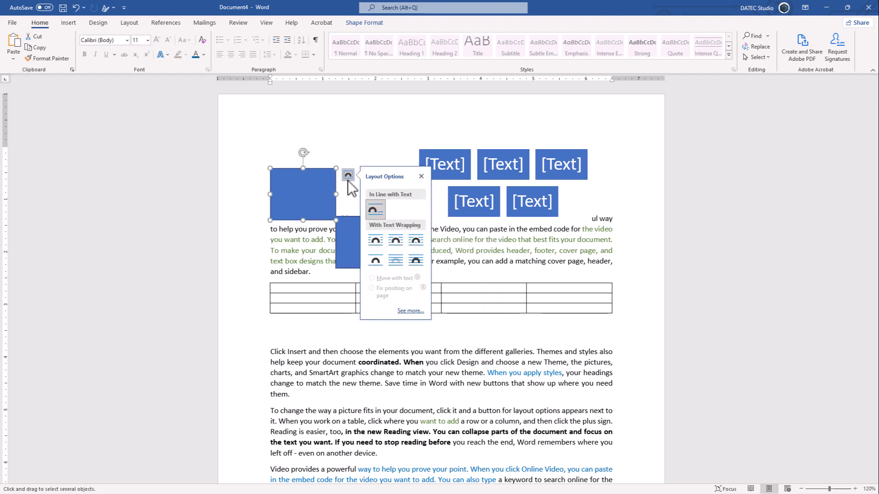
pyautogui.click(399, 262)
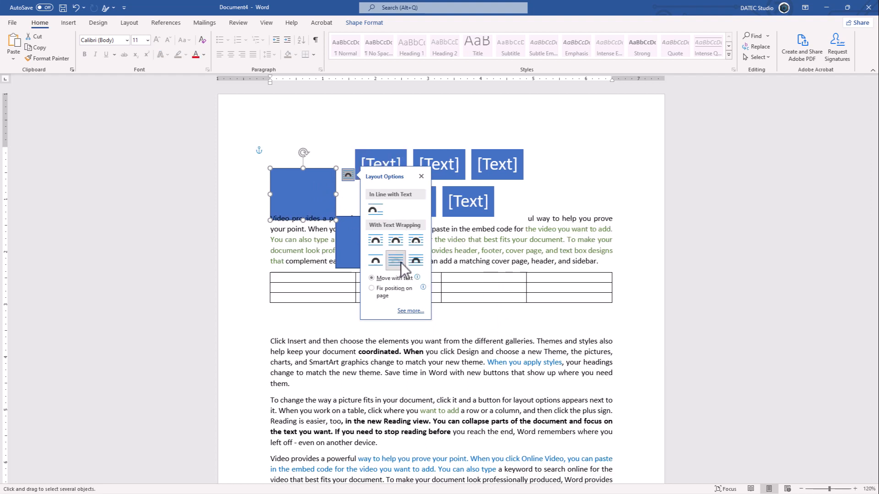
# Set the SmartArt graphic's layout to In Front of Text.
pyautogui.click(447, 148)
pyautogui.click(535, 153)
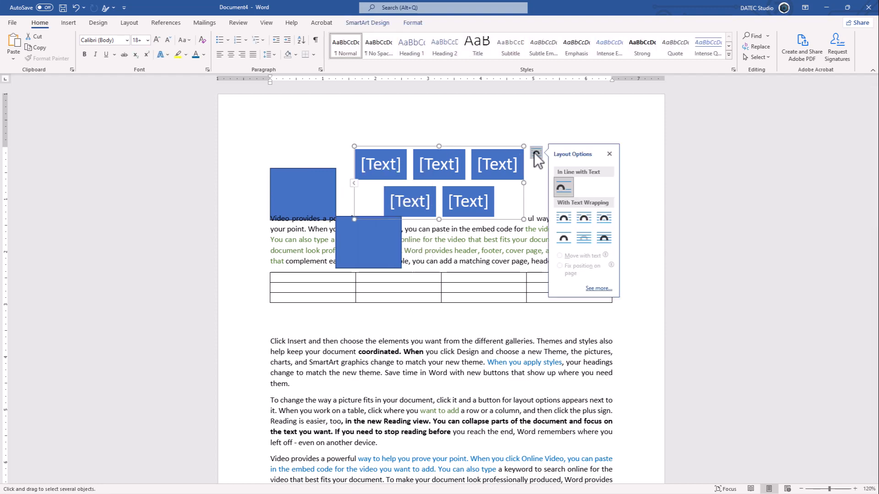
pyautogui.click(604, 237)
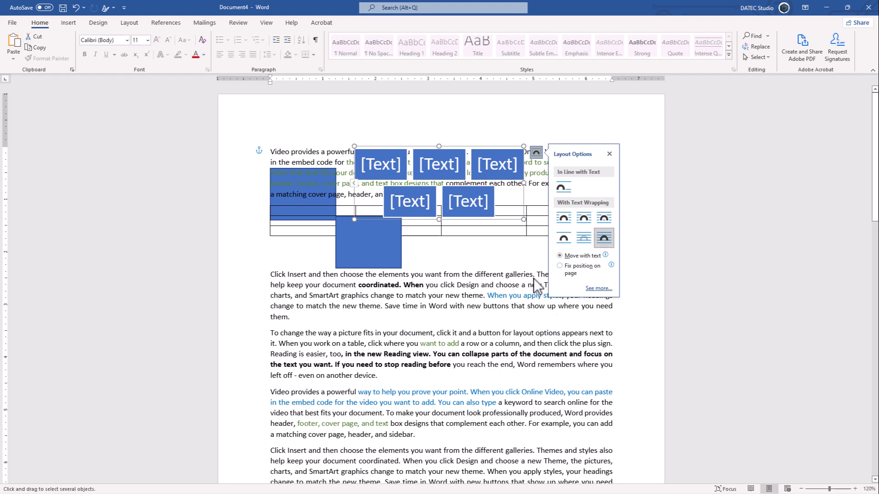
pyautogui.click(657, 151)
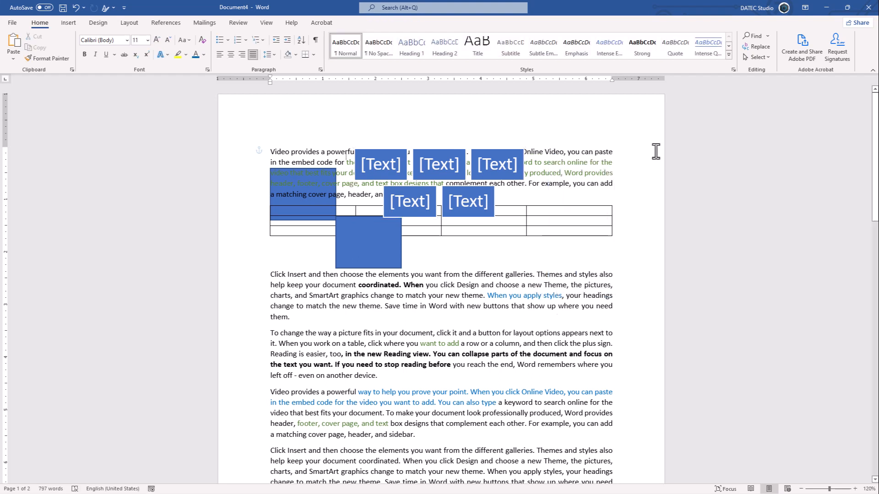
# Select both rectangles and the SmartArt graphic together with Select Objects and delete them.
pyautogui.click(765, 59)
pyautogui.click(772, 82)
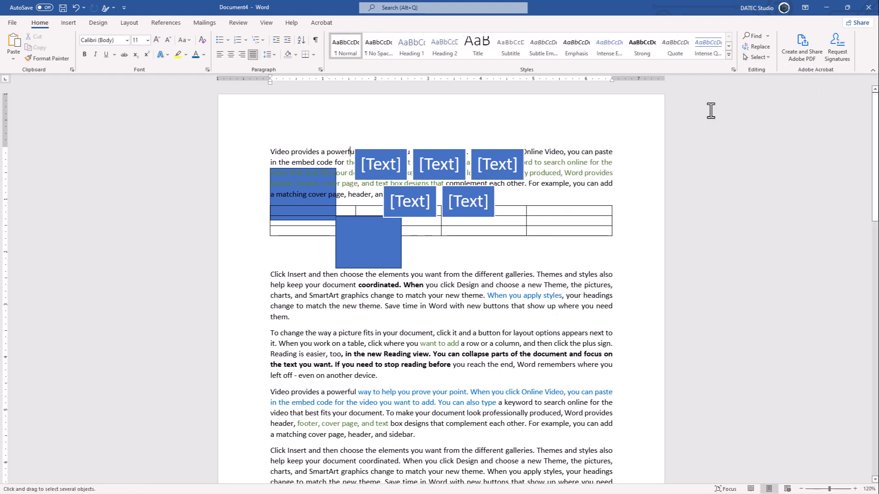
pyautogui.moveTo(655, 108); pyautogui.dragTo(243, 354)
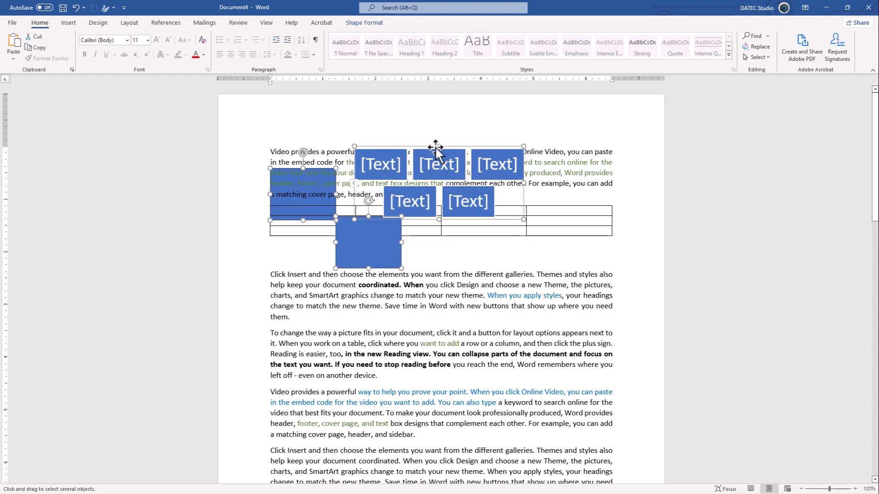
pyautogui.moveTo(436, 148)
pyautogui.mouseDown()
pyautogui.moveTo(447, 140)
pyautogui.moveTo(438, 148)
pyautogui.mouseUp()
pyautogui.hotkey('ctrl', 'z')
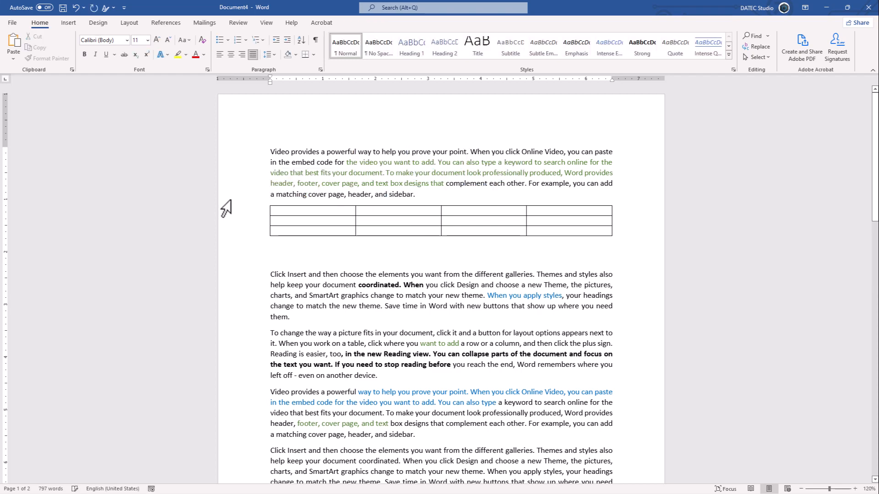
# Delete the whole table below the first paragraph.
pyautogui.click(267, 207)
pyautogui.click(266, 204)
pyautogui.press('BackSpace')
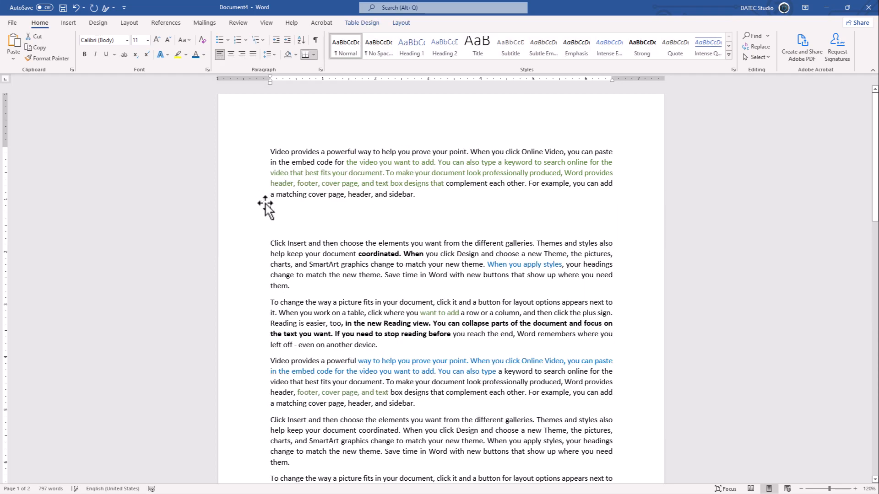
# Draw a rectangle about 3.98" wide and 0.59" high over the first paragraph.
pyautogui.click(66, 25)
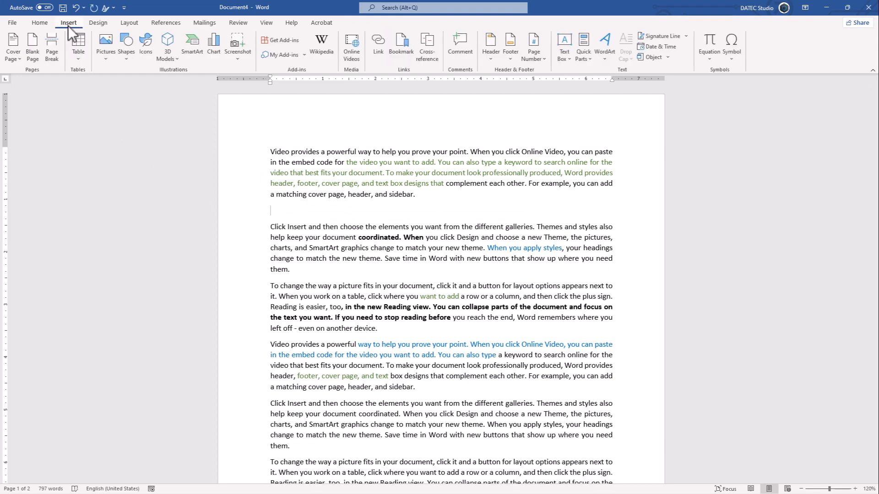
pyautogui.click(130, 49)
pyautogui.click(158, 83)
pyautogui.moveTo(295, 151); pyautogui.dragTo(505, 182)
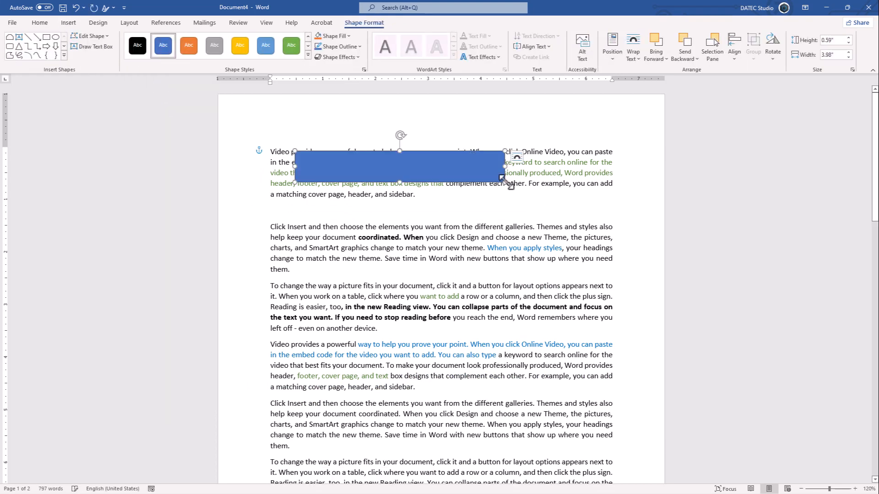
# Set the rectangle's text wrapping to Behind Text and deselect it.
pyautogui.click(518, 158)
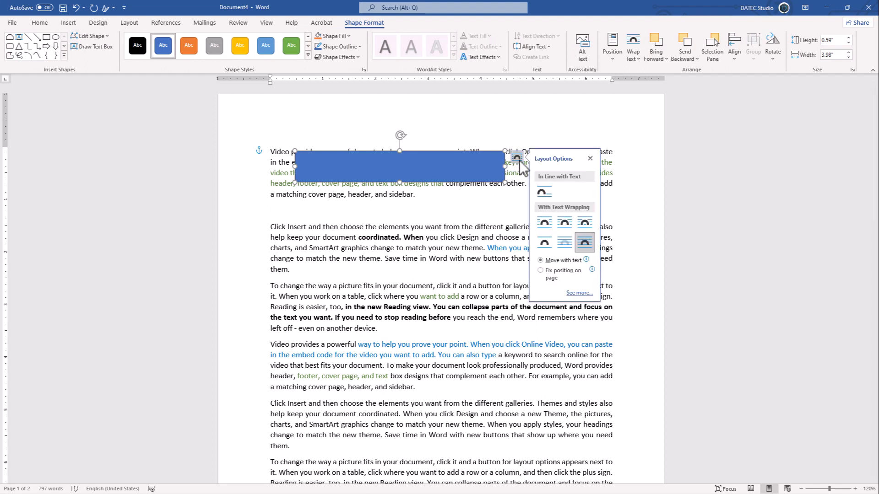
pyautogui.click(566, 246)
pyautogui.click(449, 212)
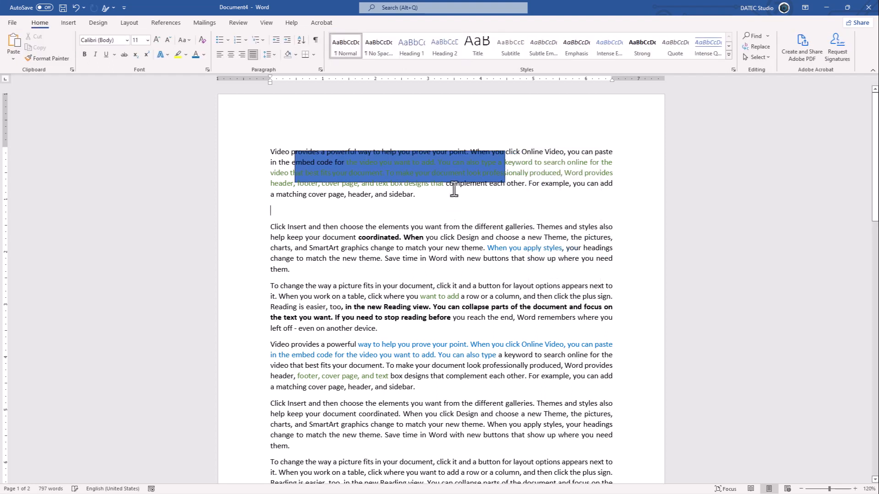
# Try to select the rectangle behind the first paragraph directly with the normal text cursor.
pyautogui.click(393, 159)
pyautogui.moveTo(380, 160); pyautogui.dragTo(355, 180)
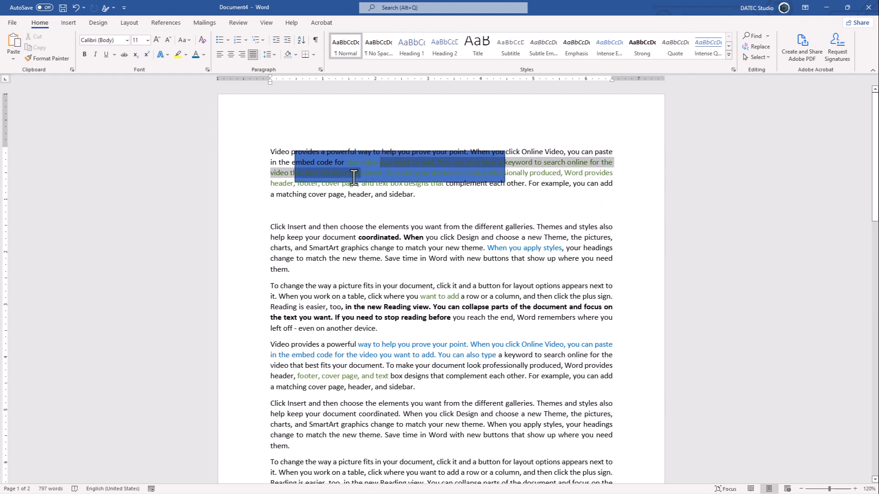
pyautogui.click(381, 184)
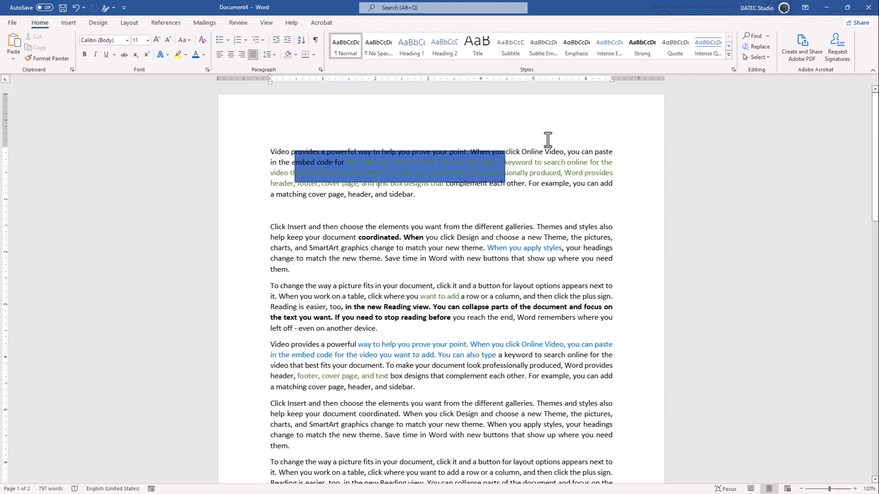
# Turn on Select Objects and select the rectangle behind the first paragraph's text.
pyautogui.click(755, 57)
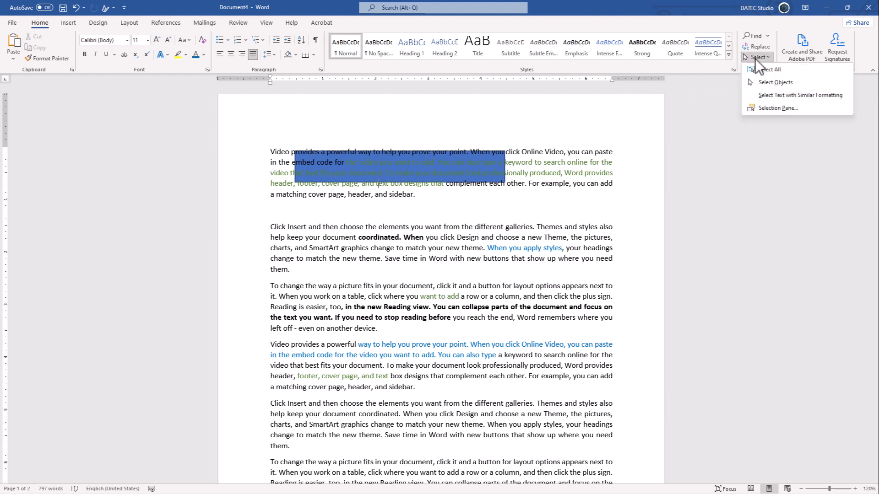
pyautogui.click(760, 82)
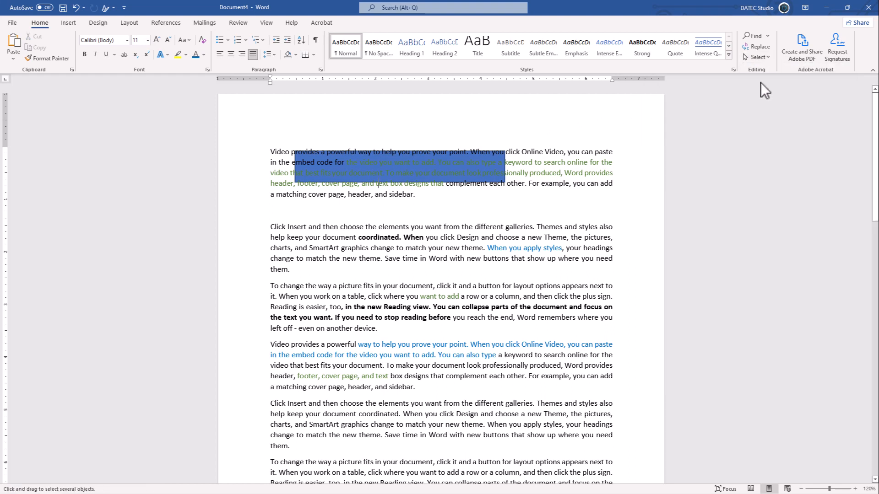
pyautogui.click(433, 157)
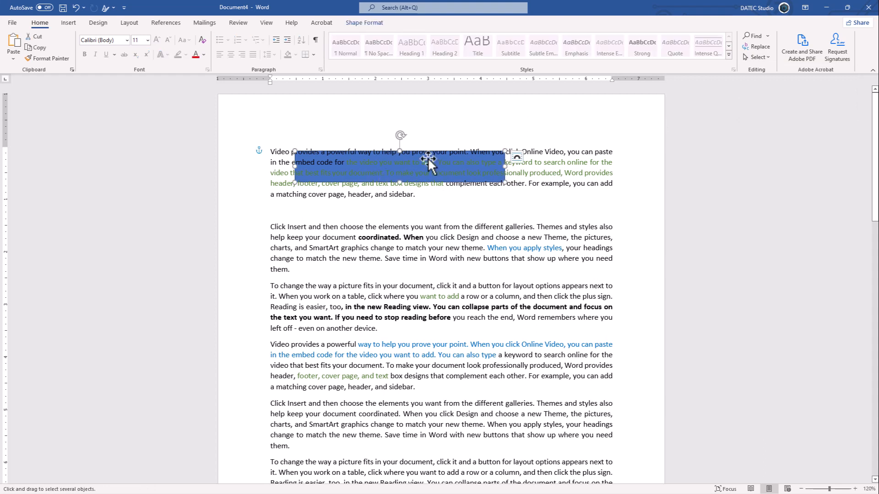